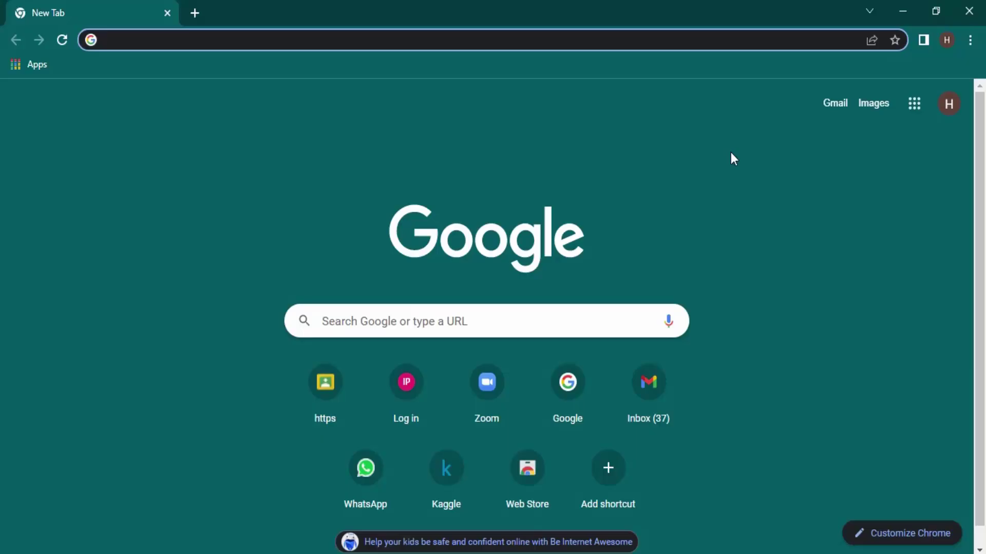
# - Open Developer tools via the ⋮ menu's More tools and show the Console panel
pyautogui.click(971, 40)
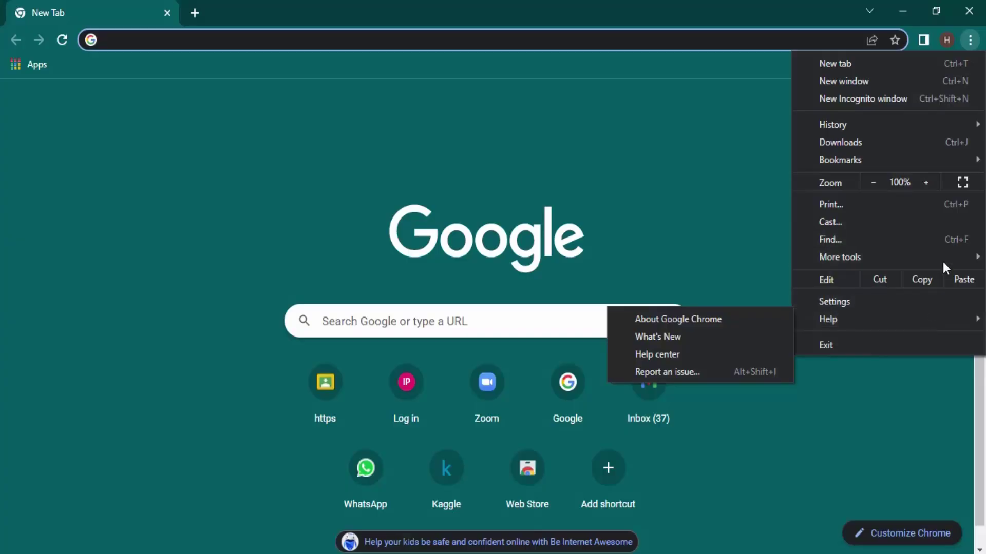
pyautogui.moveTo(886, 257)
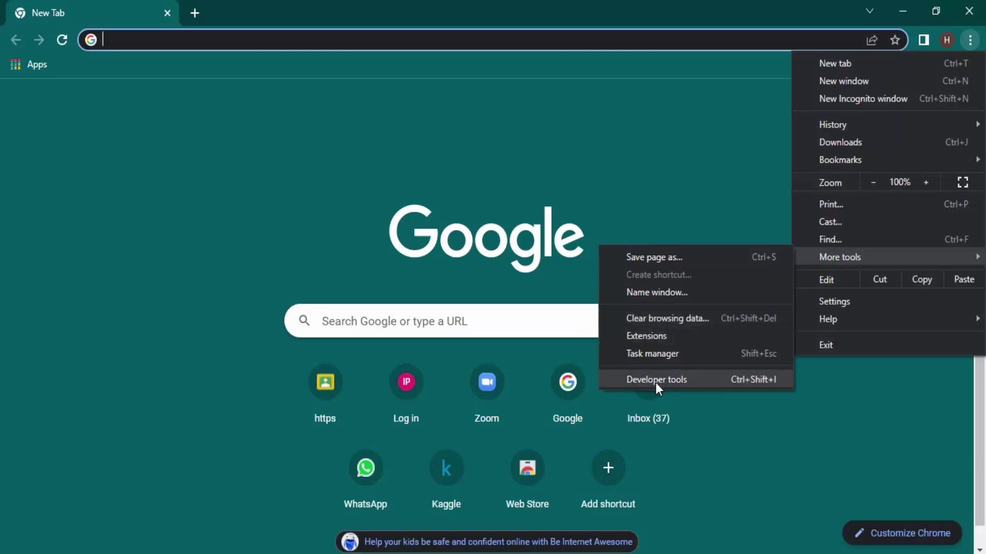
pyautogui.click(754, 382)
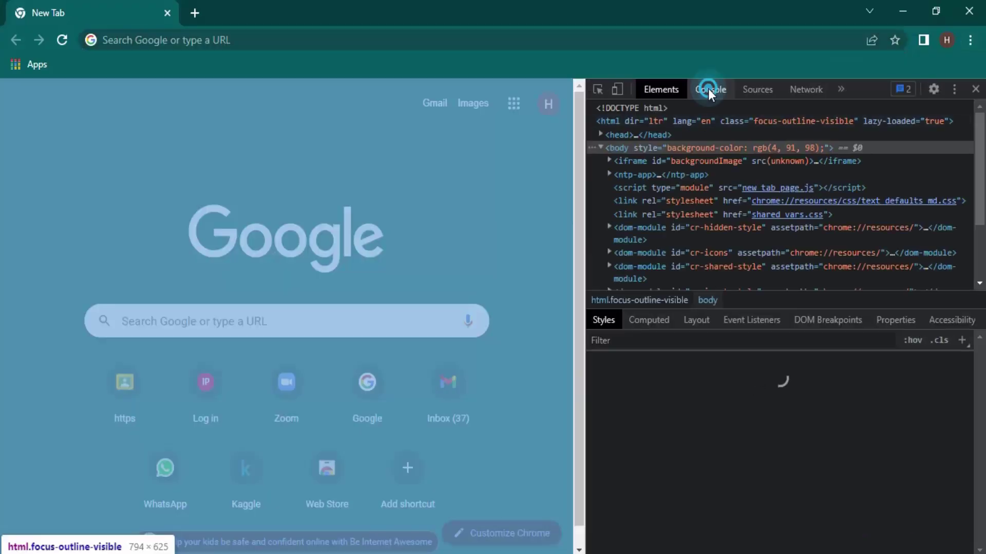
pyautogui.click(707, 89)
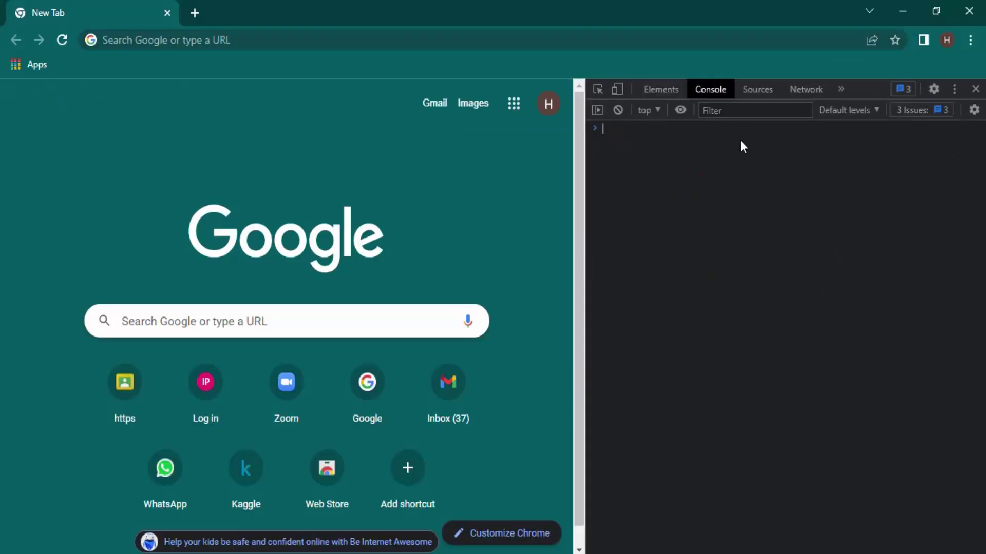
pyautogui.click(975, 89)
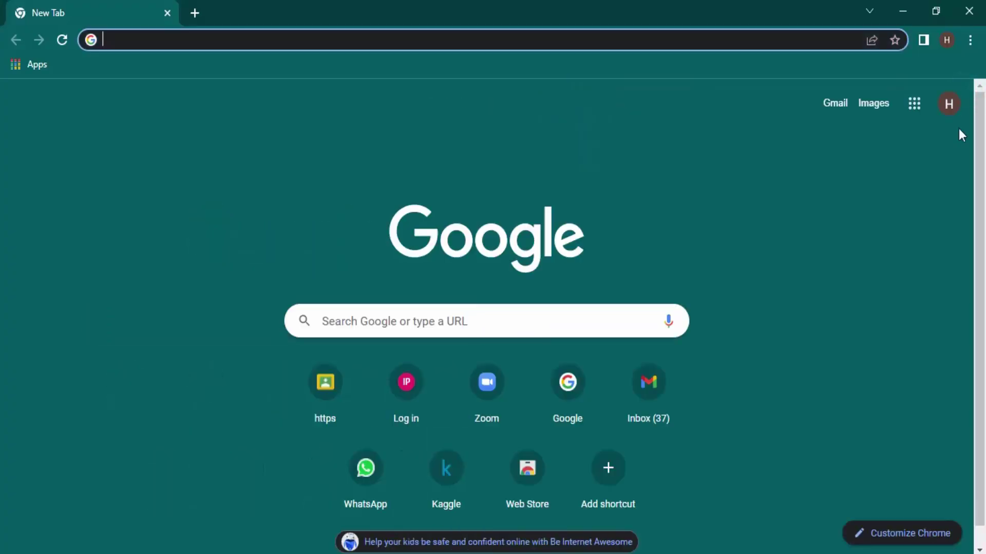
pyautogui.rightClick(734, 187)
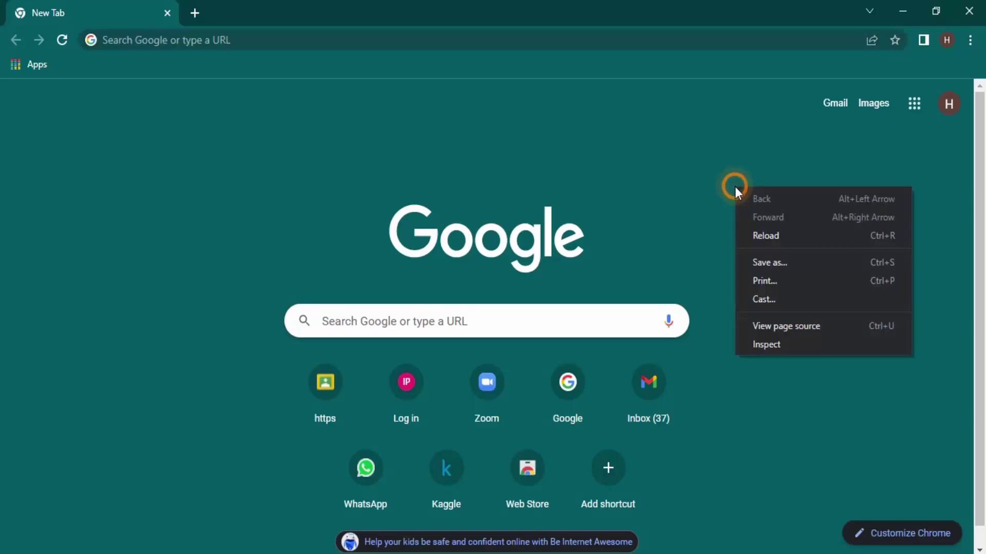
pyautogui.click(771, 346)
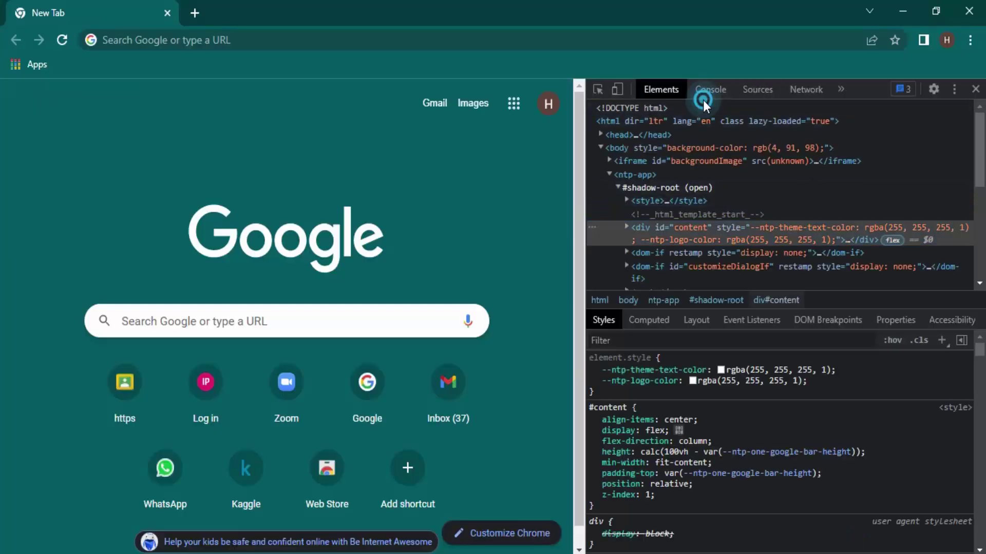
pyautogui.click(701, 89)
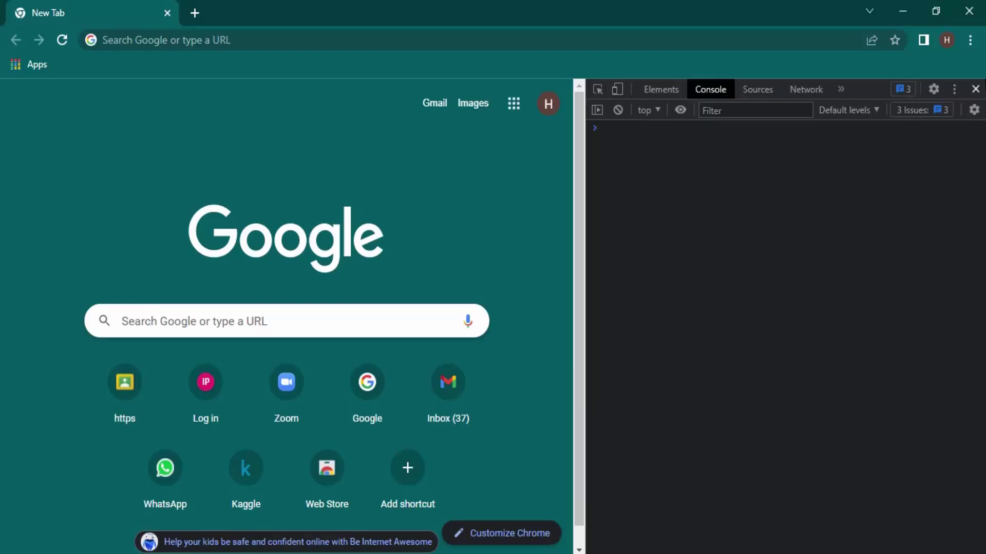
# - Close DevTools, reopen it on the Console with Ctrl+Shift+J, then close it again
pyautogui.click(975, 89)
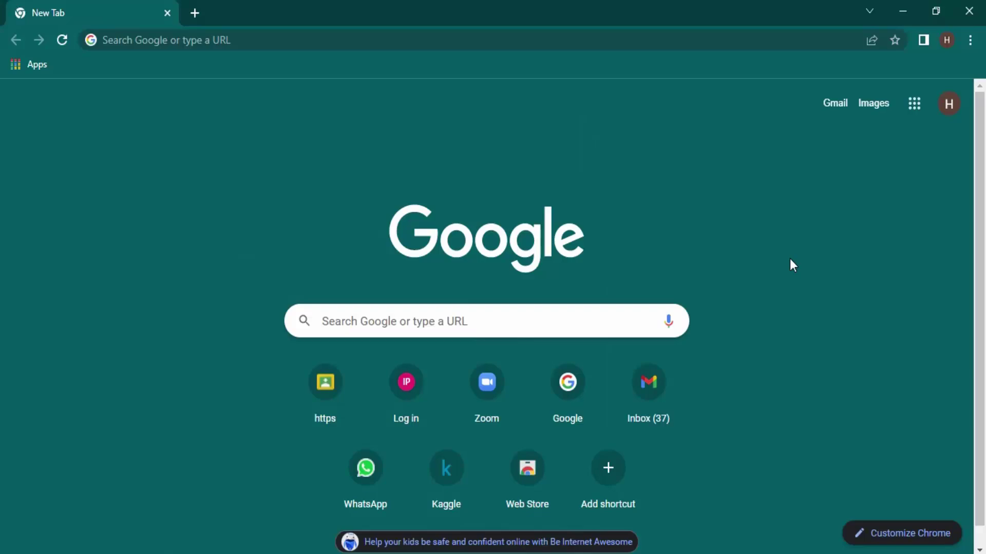
pyautogui.hotkey('ctrl', 'shift', 'j')
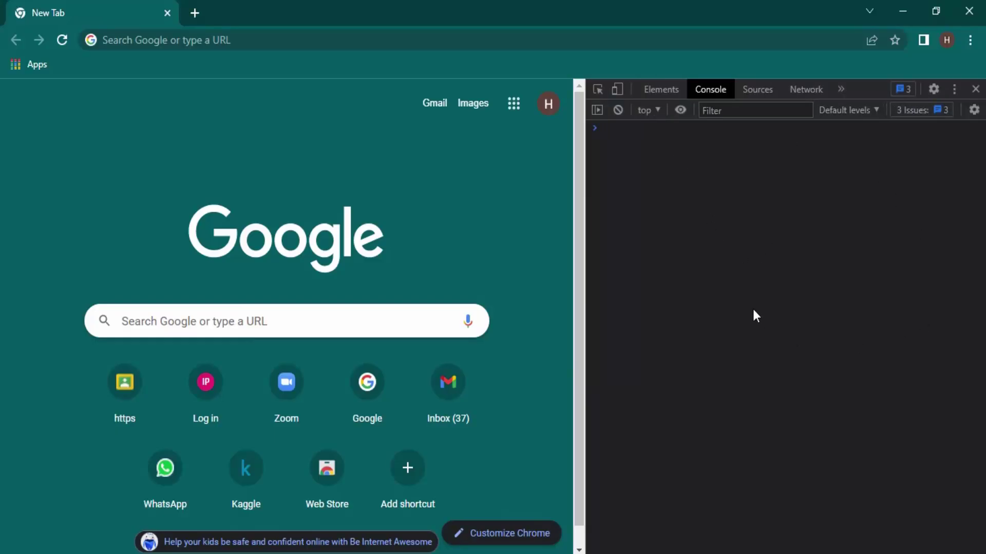
pyautogui.click(975, 89)
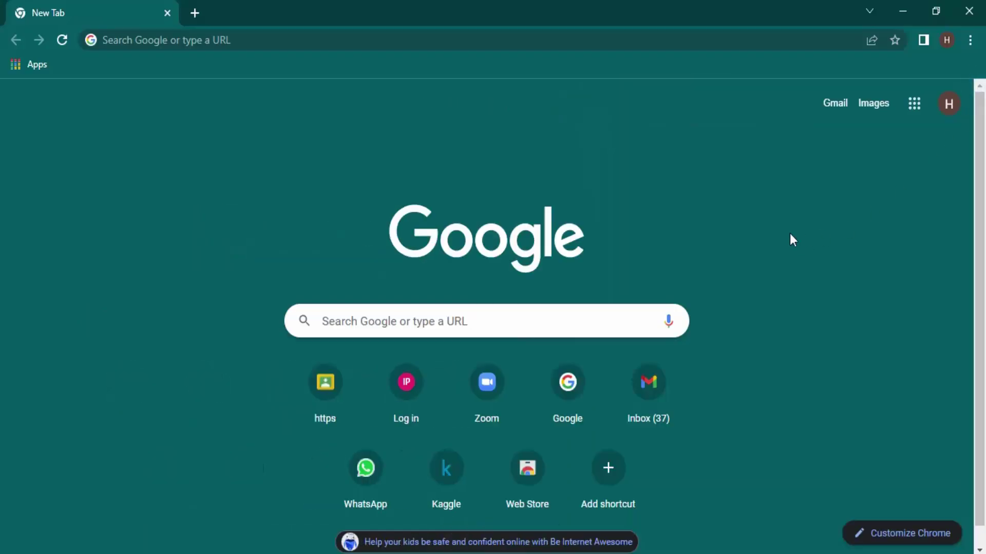